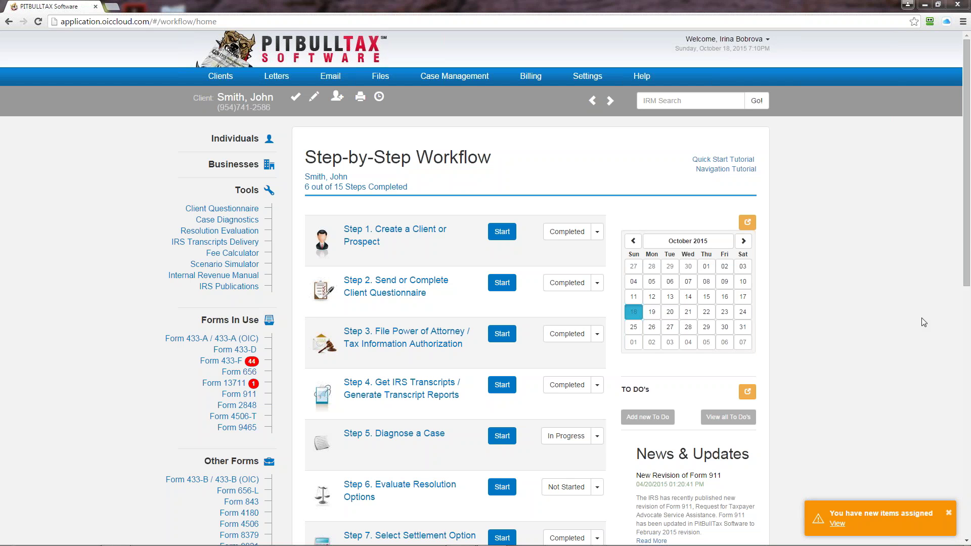
Step: Open the saved IRS e-Services credentials in the PitBullTax Connector, review them, and close the dialog without saving
{"action": "mouse_move", "coordinate": [788, 544]}
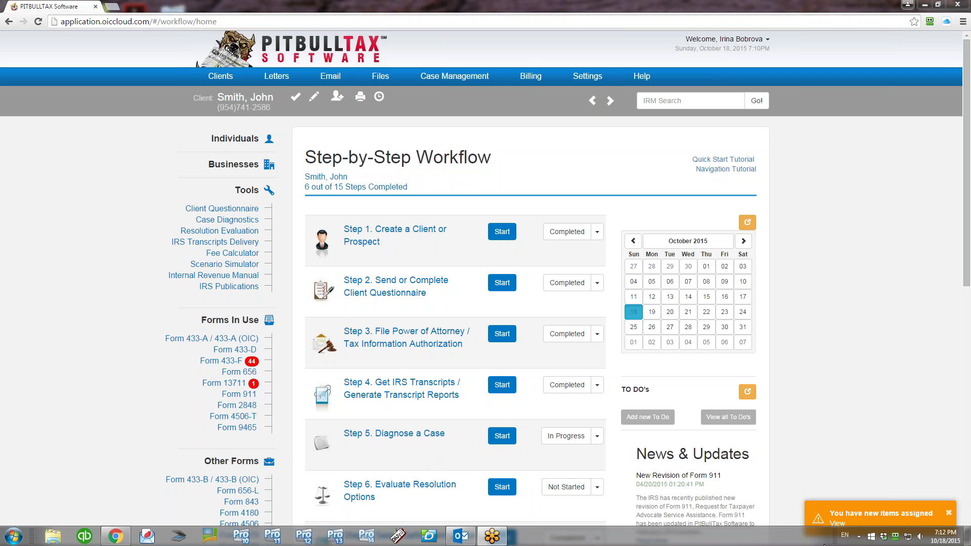
{"action": "left_click", "coordinate": [858, 536]}
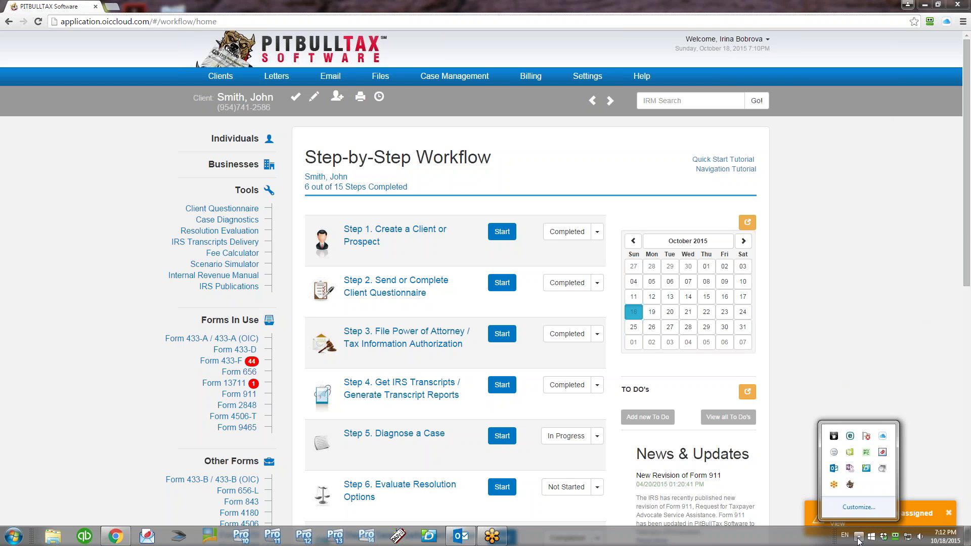
{"action": "right_click", "coordinate": [852, 487]}
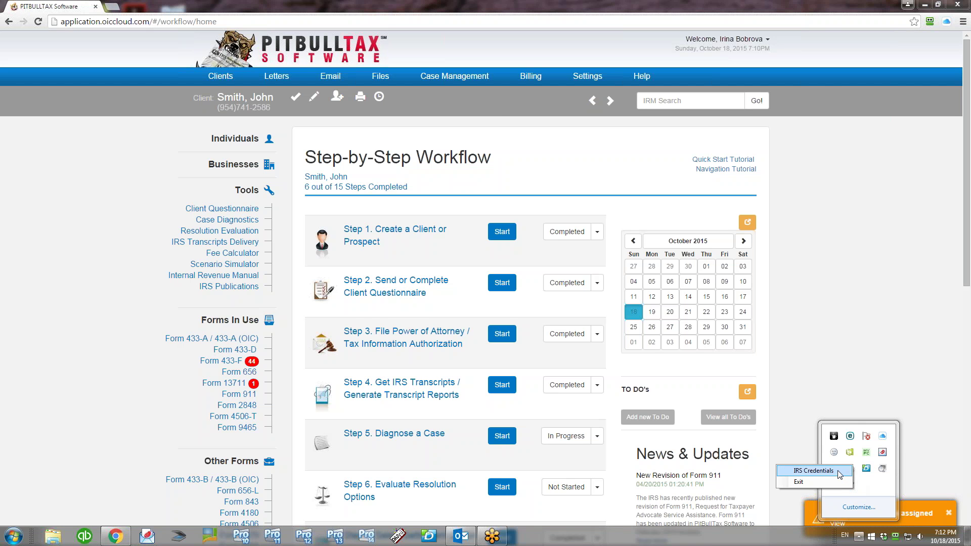
{"action": "left_click", "coordinate": [837, 470]}
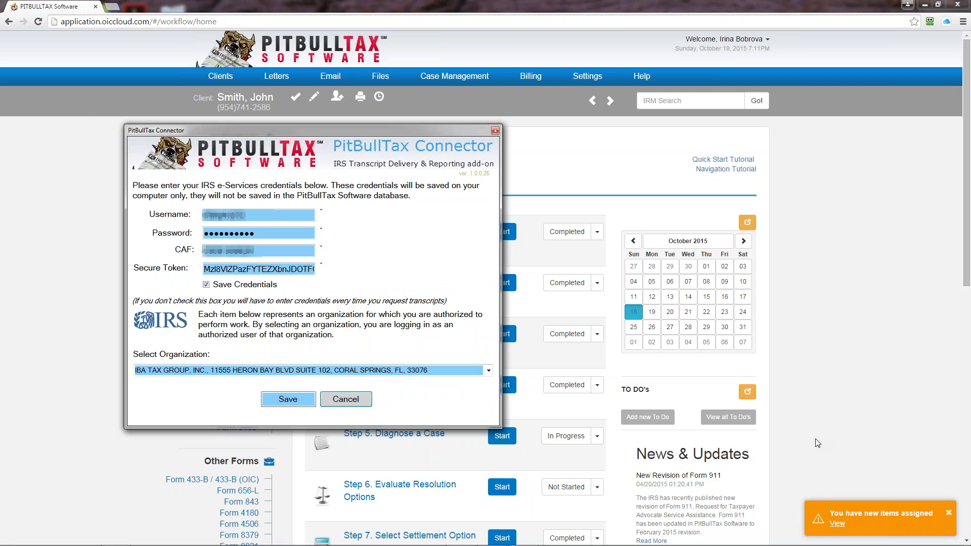
{"action": "left_click", "coordinate": [353, 404]}
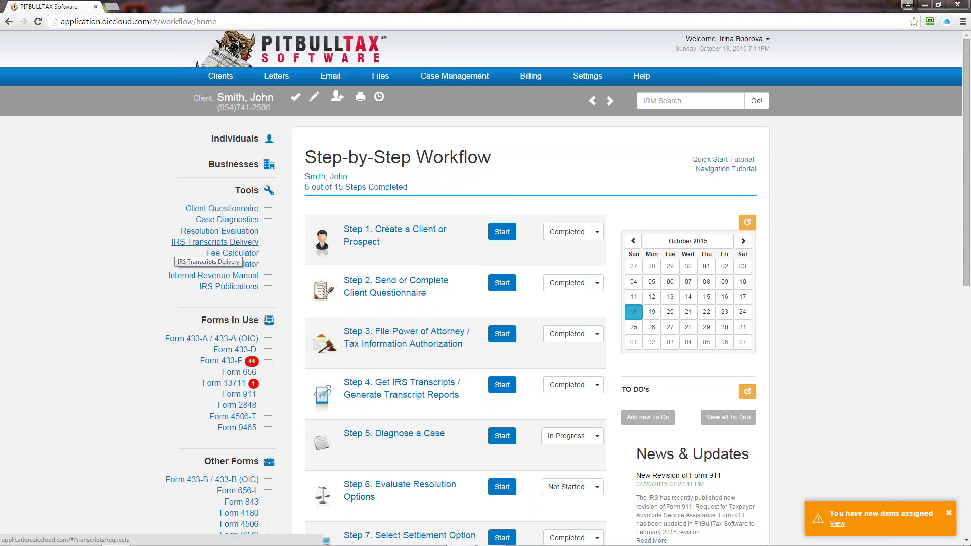
Step: Open the IRS transcript request page and view its spouse and business options, ending with an individual primary taxpayer selected
{"action": "left_click", "coordinate": [174, 246]}
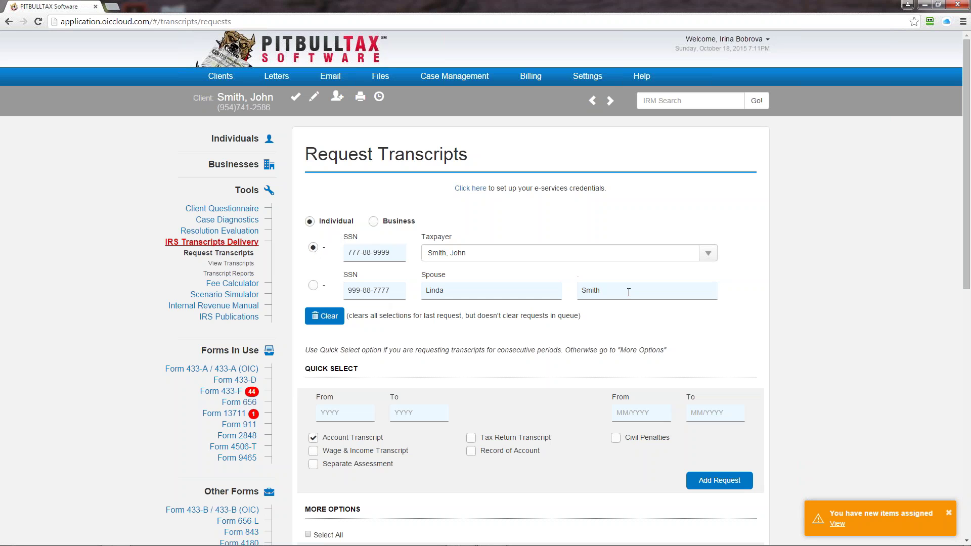
{"action": "left_click", "coordinate": [313, 286]}
{"action": "left_click", "coordinate": [313, 248]}
{"action": "left_click", "coordinate": [373, 222]}
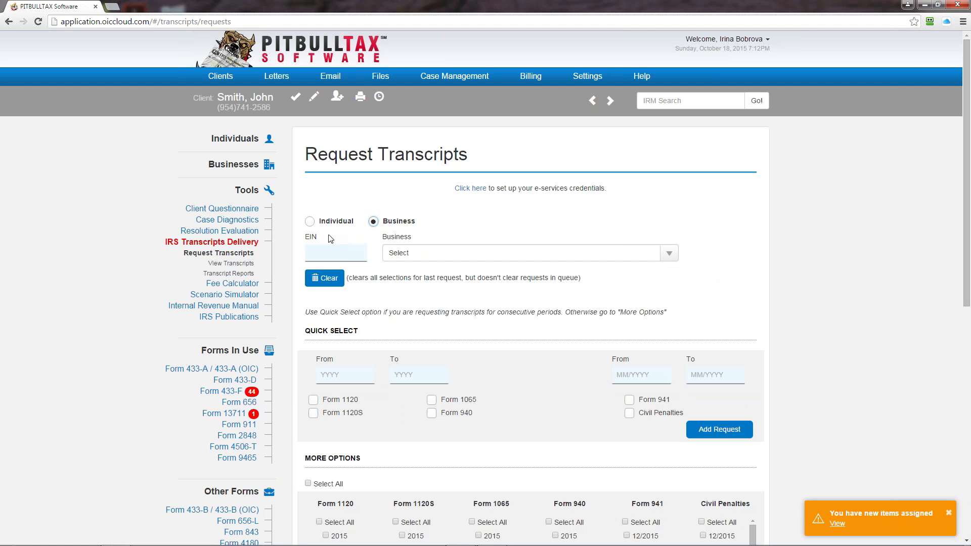
{"action": "left_click", "coordinate": [309, 221]}
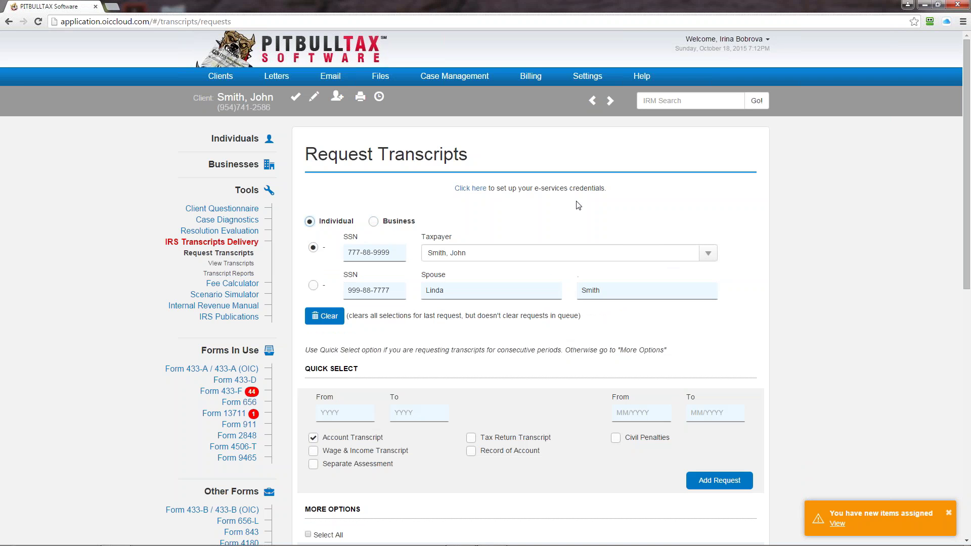
Step: Choose a different client as the individual taxpayer and look over the year-by-year transcript options
{"action": "left_click", "coordinate": [708, 254]}
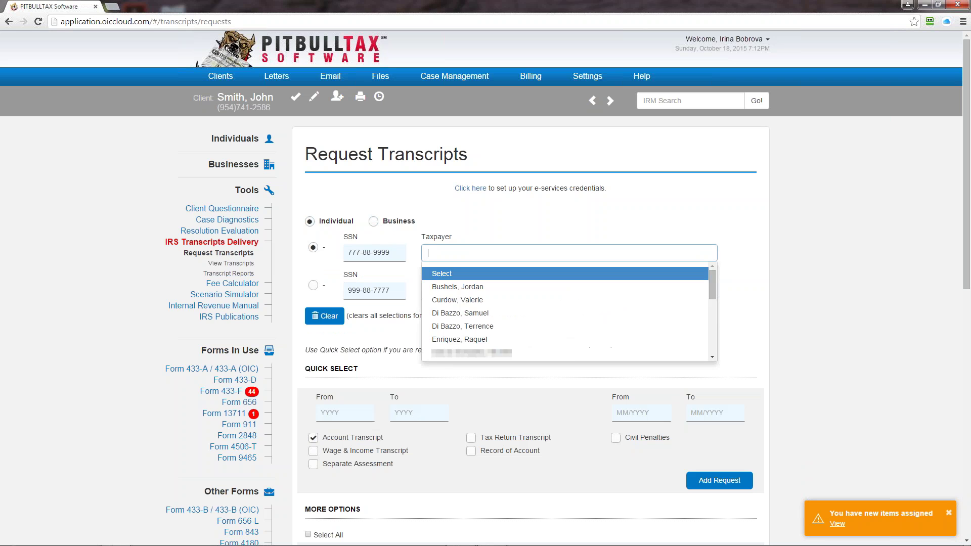
{"action": "left_click", "coordinate": [481, 353]}
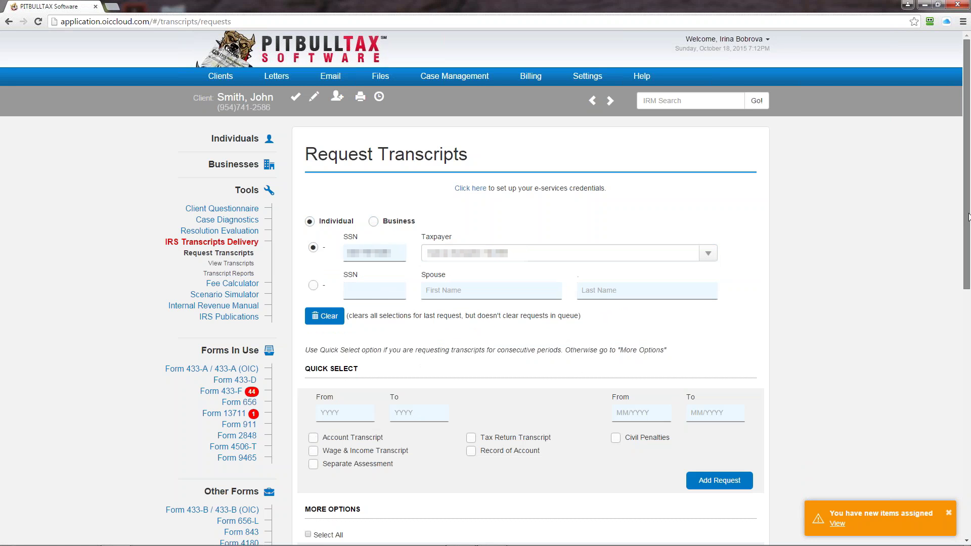
{"action": "left_click", "coordinate": [333, 412]}
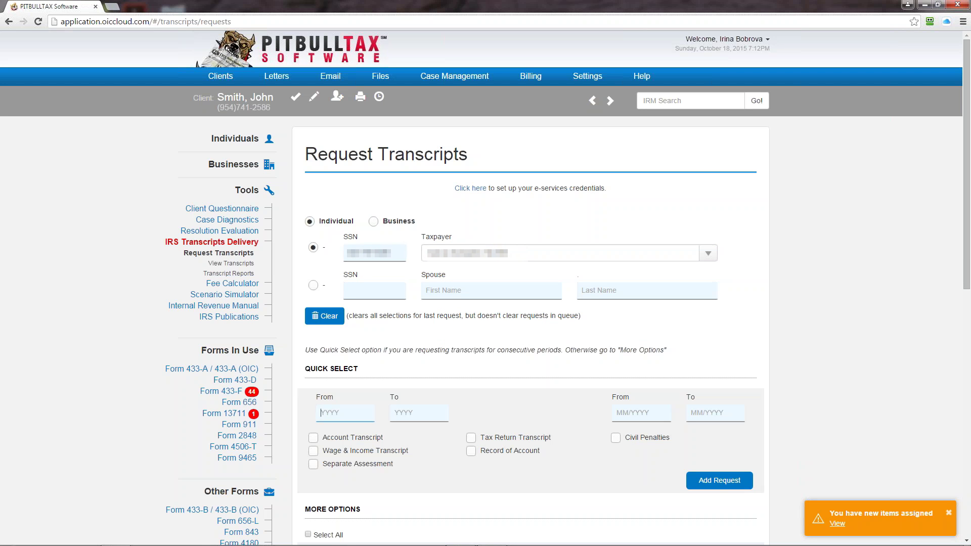
{"action": "left_click_drag", "start_coordinate": [966, 258], "coordinate": [964, 414]}
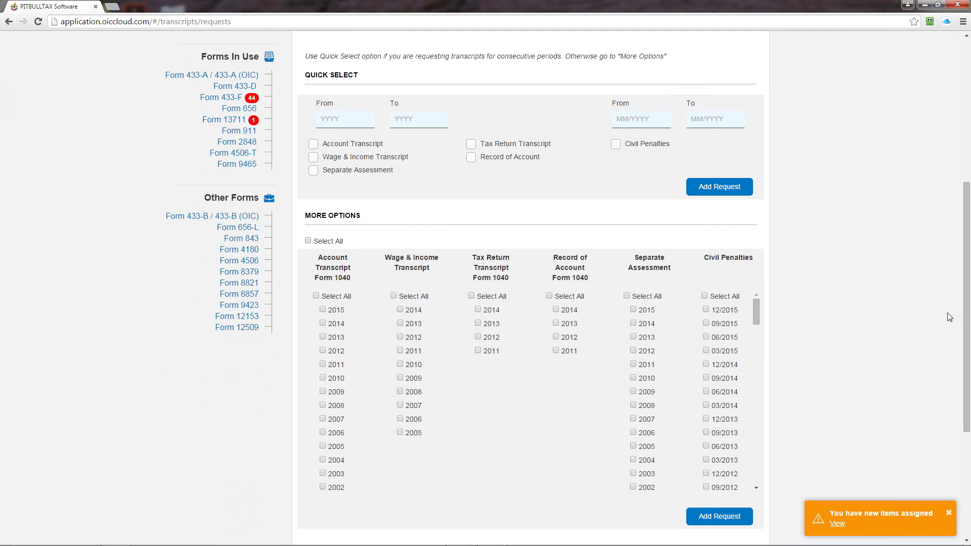
{"action": "left_click_drag", "start_coordinate": [967, 323], "coordinate": [966, 299]}
{"action": "scroll", "coordinate": [965, 299], "scroll_direction": "up", "scroll_amount": 2}
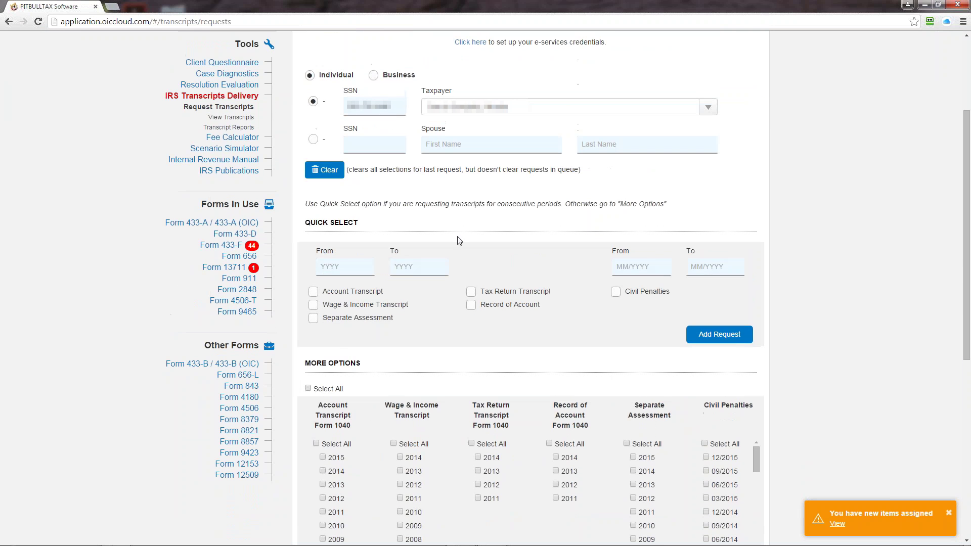
Step: Add an Account Transcript request for the years 2009 to 2013 and view it in the request queue
{"action": "left_click", "coordinate": [350, 261]}
{"action": "type", "text": "2009"}
{"action": "left_click", "coordinate": [402, 270]}
{"action": "type", "text": "2013"}
{"action": "left_click", "coordinate": [313, 293]}
{"action": "left_click", "coordinate": [718, 335]}
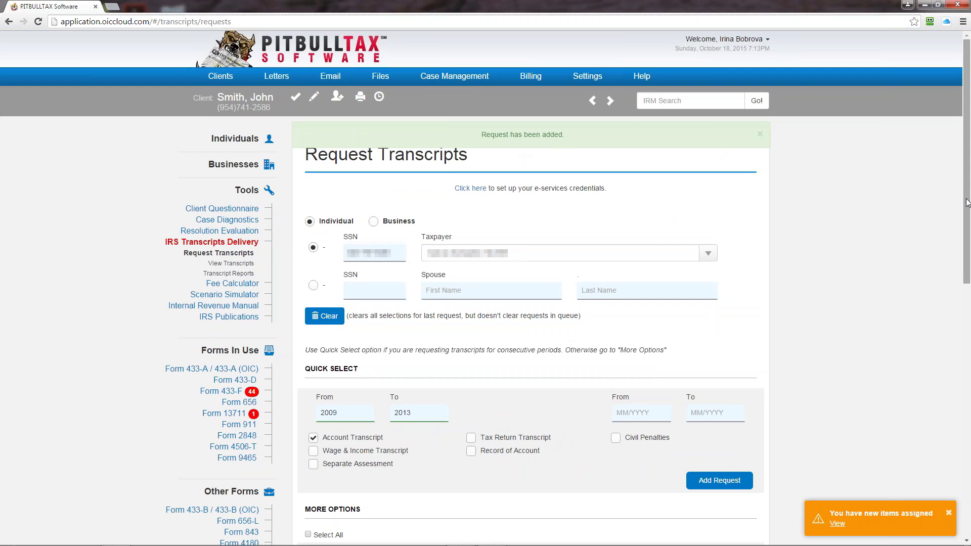
{"action": "left_click_drag", "start_coordinate": [965, 221], "coordinate": [955, 477]}
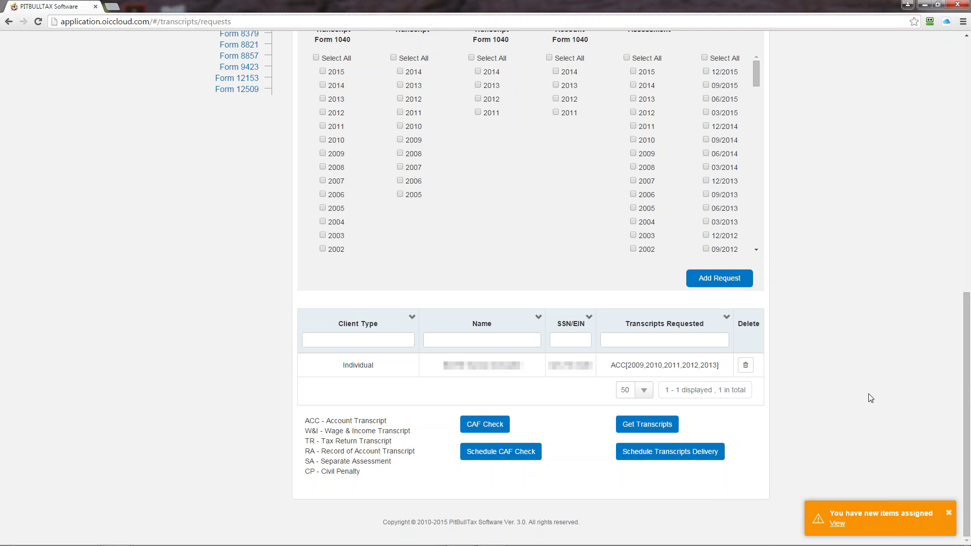
Step: Choose a second client, one with a spouse on file, as the taxpayer for another transcript request
{"action": "left_click_drag", "start_coordinate": [964, 384], "coordinate": [944, 176]}
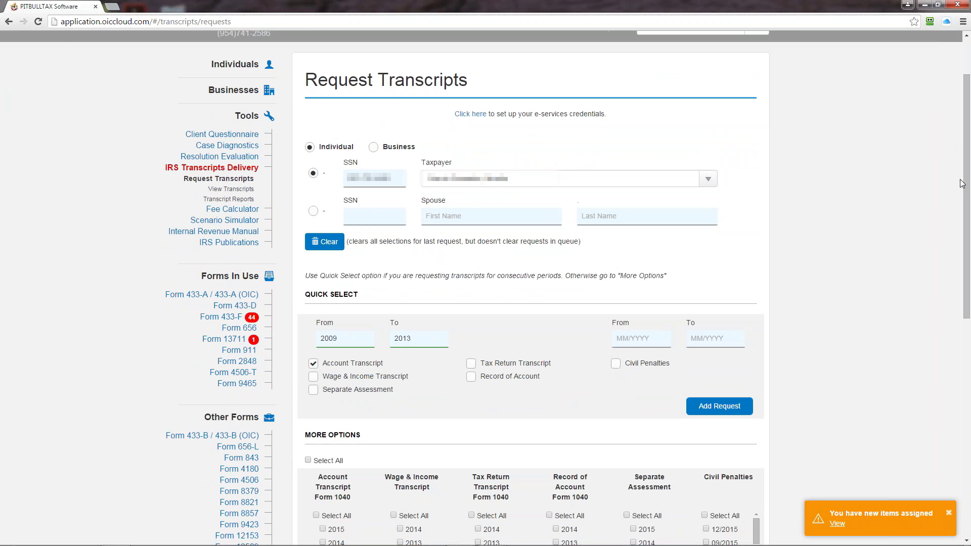
{"action": "left_click", "coordinate": [708, 180]}
{"action": "left_click", "coordinate": [703, 252]}
{"action": "left_click", "coordinate": [708, 180]}
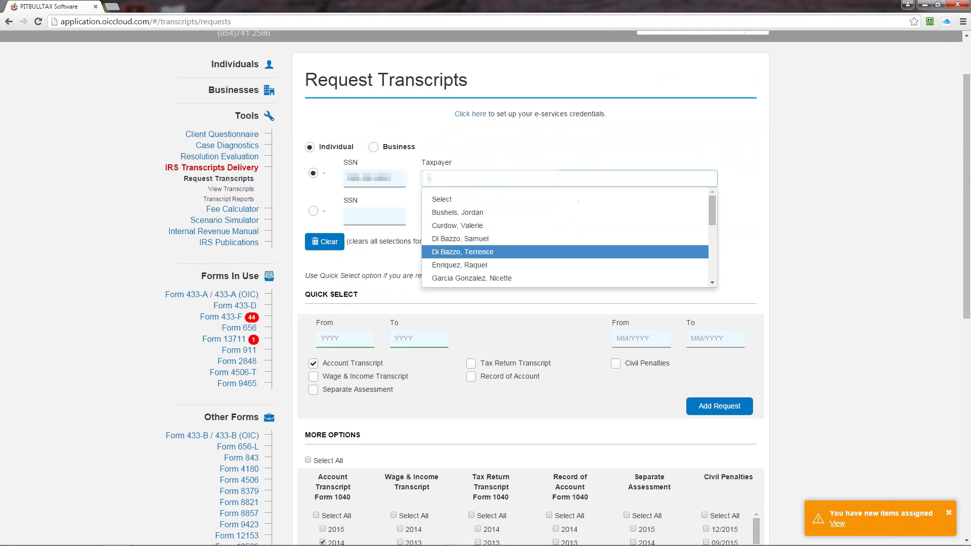
{"action": "left_click_drag", "start_coordinate": [713, 200], "coordinate": [712, 271]}
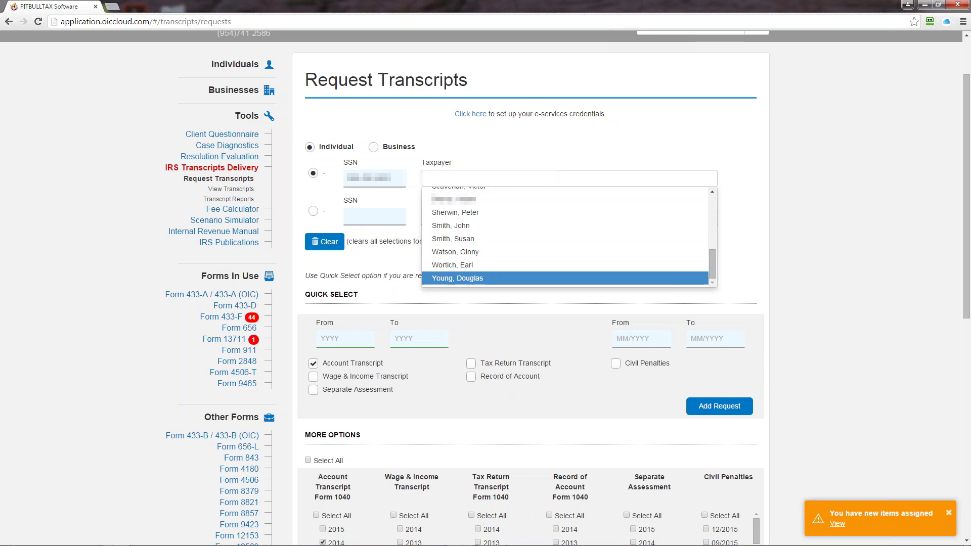
{"action": "left_click", "coordinate": [455, 199]}
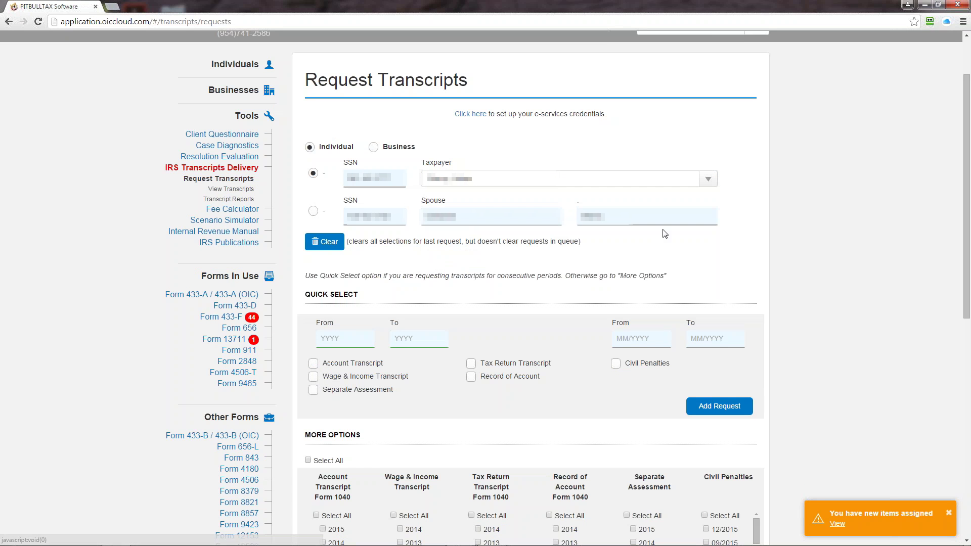
Step: Add a request for Account Transcripts and Wage & Income Transcripts covering the years 2005 to 2014
{"action": "left_click", "coordinate": [331, 337]}
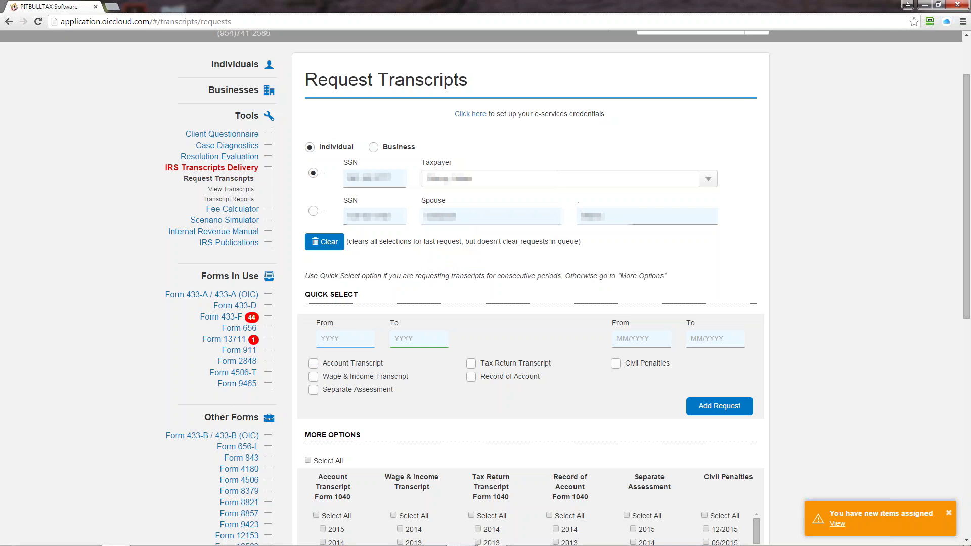
{"action": "type", "text": "2005"}
{"action": "left_click", "coordinate": [404, 338]}
{"action": "type", "text": "2014"}
{"action": "left_click", "coordinate": [313, 364]}
{"action": "left_click", "coordinate": [313, 377]}
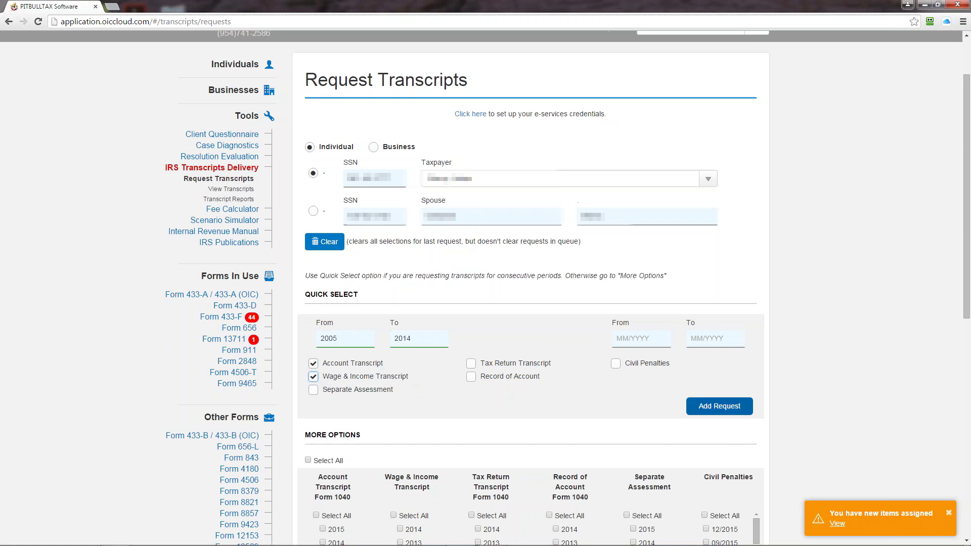
{"action": "left_click", "coordinate": [705, 402]}
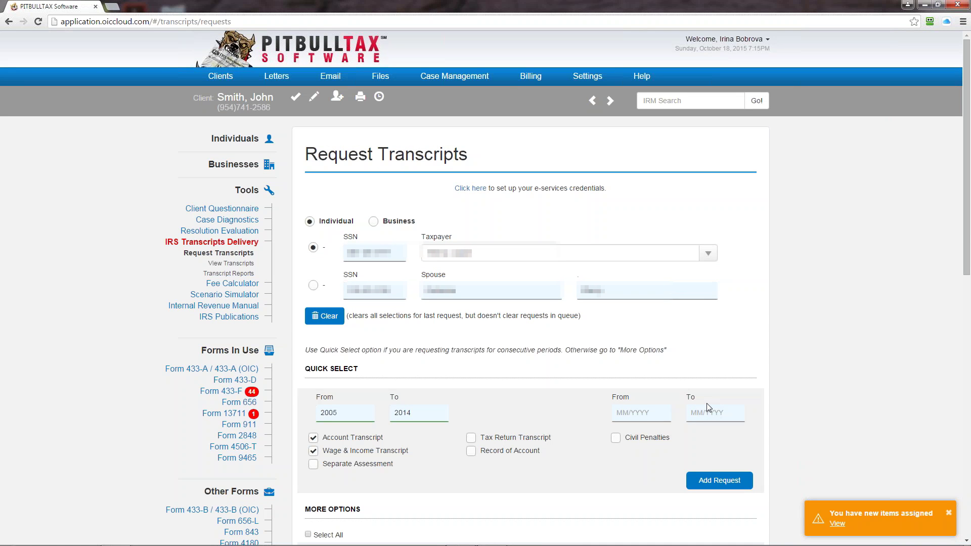
Step: Review the queued requests and the Schedule CAF Check settings, closing the schedule without saving
{"action": "left_click_drag", "start_coordinate": [965, 238], "coordinate": [962, 541]}
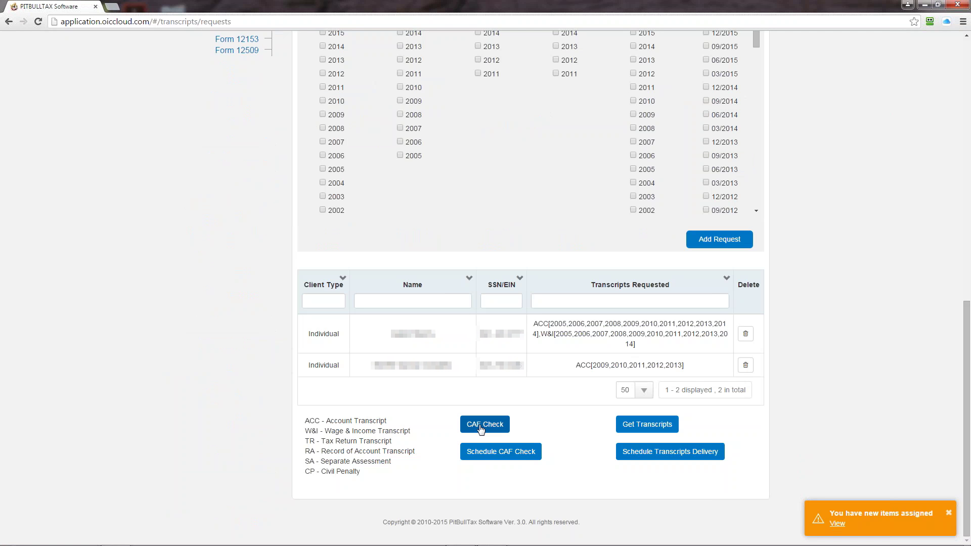
{"action": "left_click", "coordinate": [537, 457]}
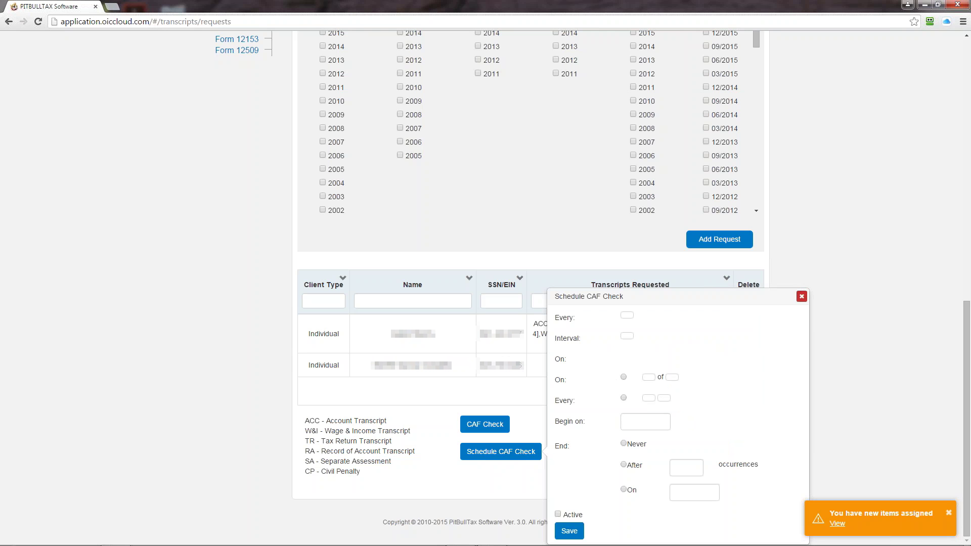
{"action": "left_click", "coordinate": [801, 295]}
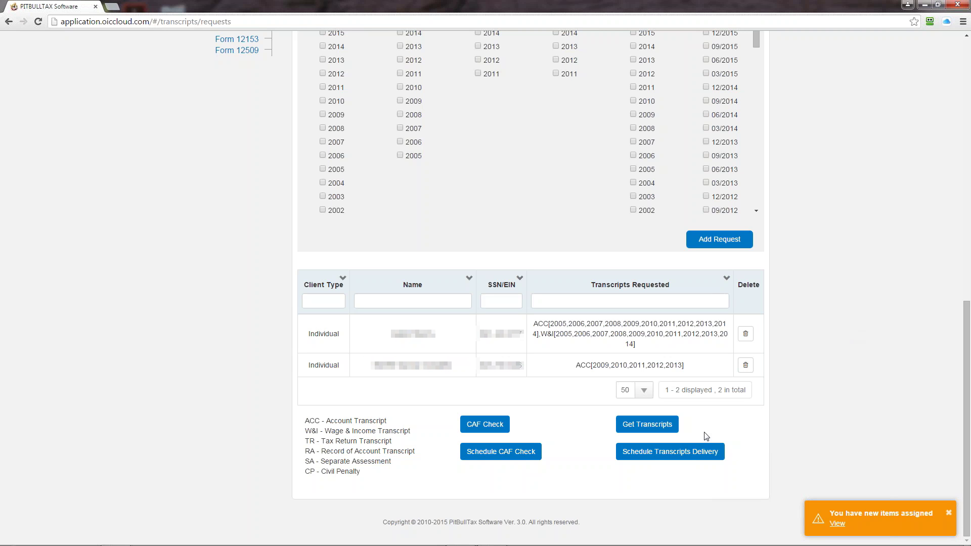
Step: Get the transcripts for all queued requests and dismiss the processing notice
{"action": "left_click", "coordinate": [668, 427]}
{"action": "left_click", "coordinate": [651, 426]}
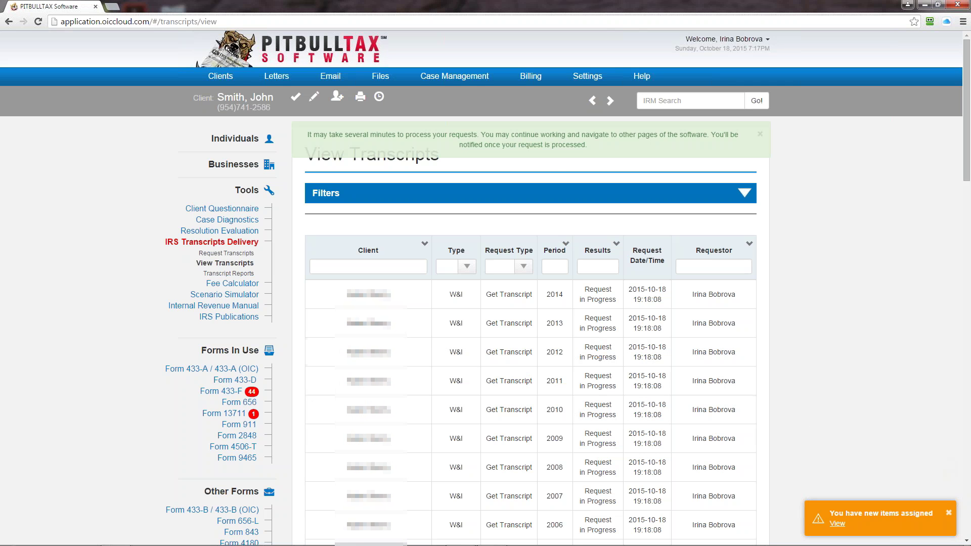
{"action": "left_click", "coordinate": [759, 135]}
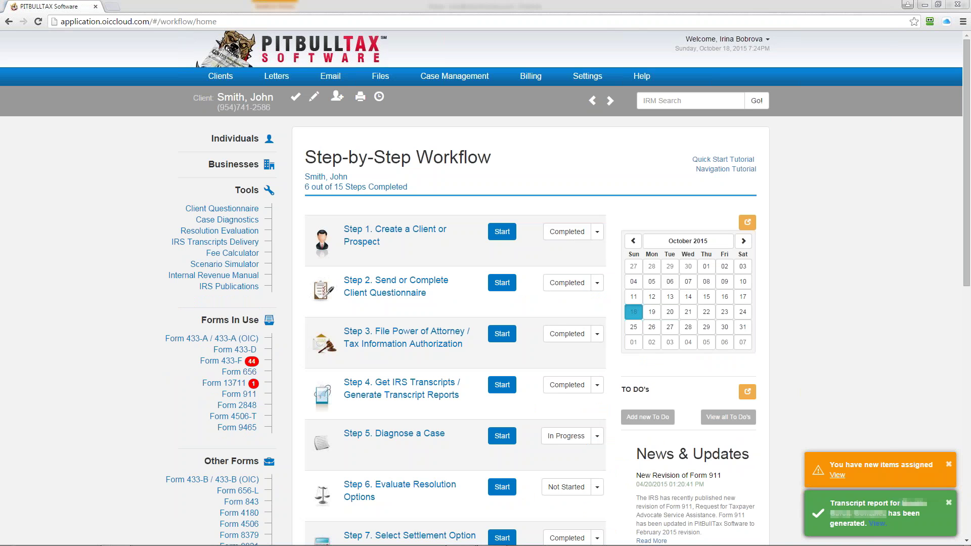
Step: Open the newly generated transcript report for periods 2009 to 2013 and enlarge it for reading
{"action": "left_click", "coordinate": [880, 524]}
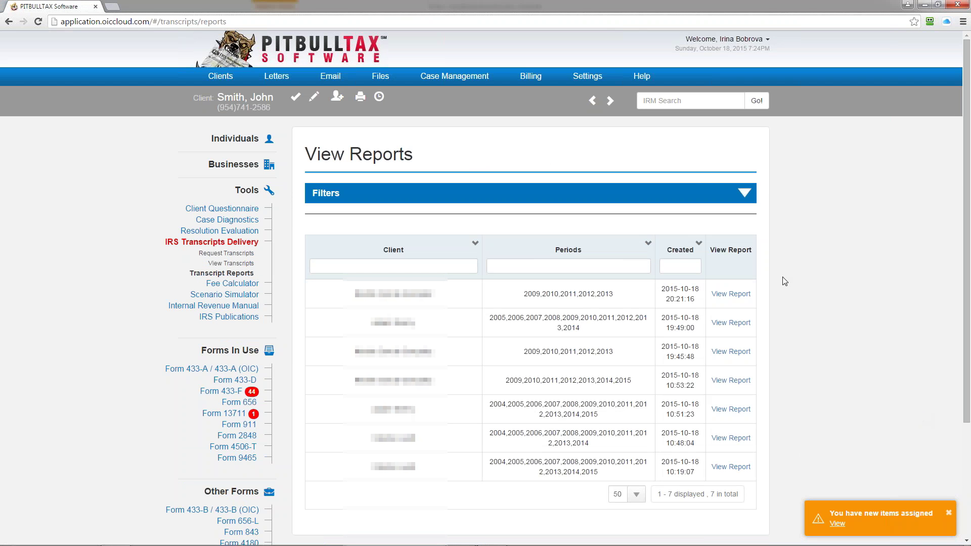
{"action": "left_click", "coordinate": [731, 294]}
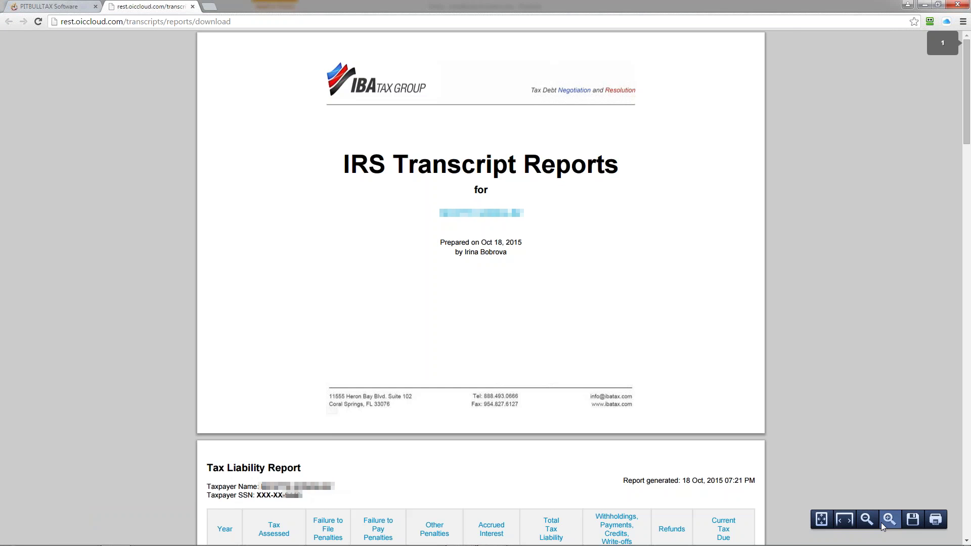
{"action": "left_click", "coordinate": [885, 524]}
{"action": "left_click", "coordinate": [884, 523]}
{"action": "left_click", "coordinate": [885, 522]}
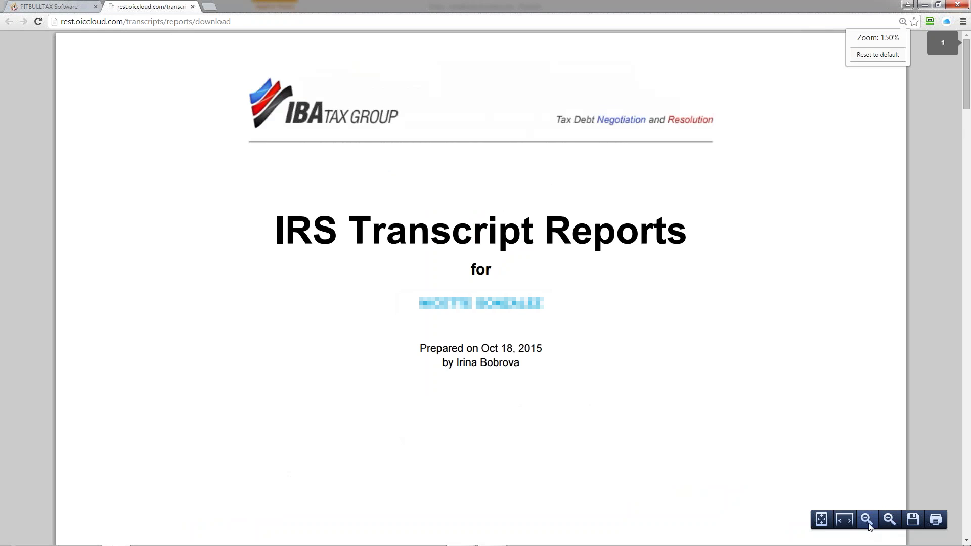
{"action": "left_click", "coordinate": [866, 520]}
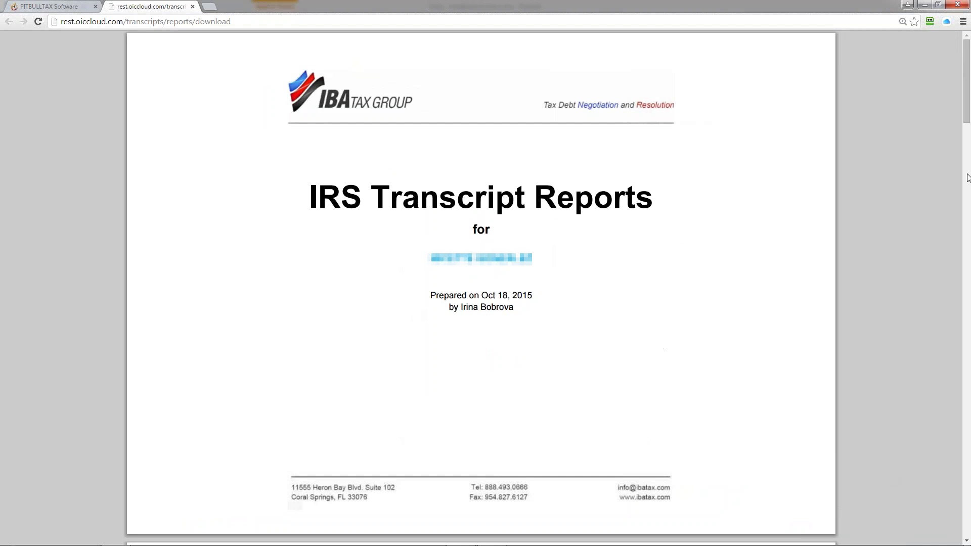
Step: Examine the Tax Liability, Compliance and Estimated CSED sections of the transcript report
{"action": "left_click_drag", "start_coordinate": [966, 97], "coordinate": [966, 177]}
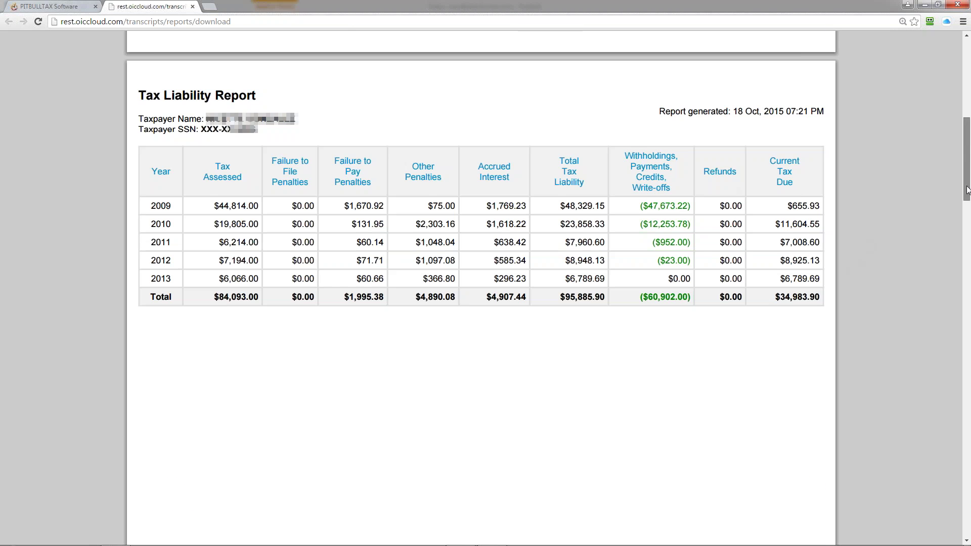
{"action": "left_click_drag", "start_coordinate": [965, 189], "coordinate": [968, 273]}
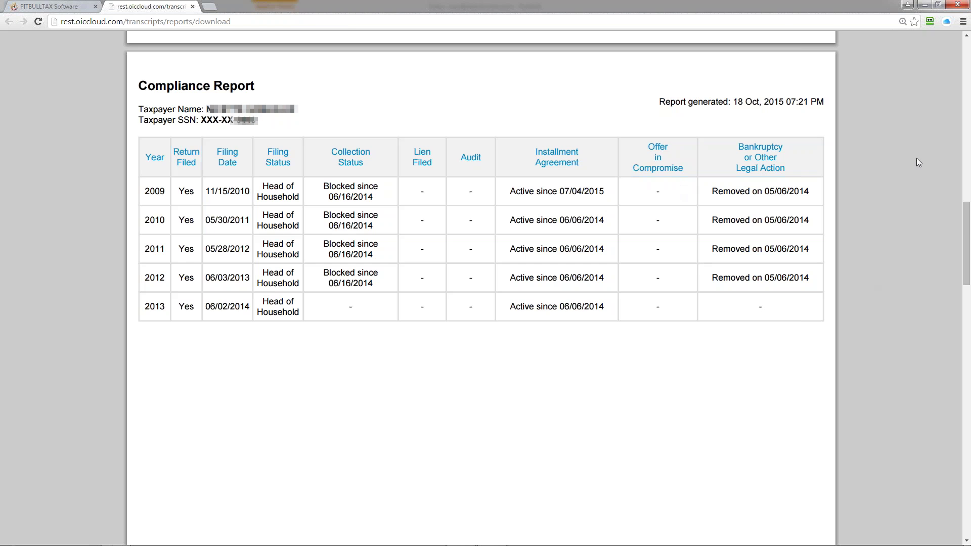
{"action": "left_click_drag", "start_coordinate": [965, 226], "coordinate": [964, 322]}
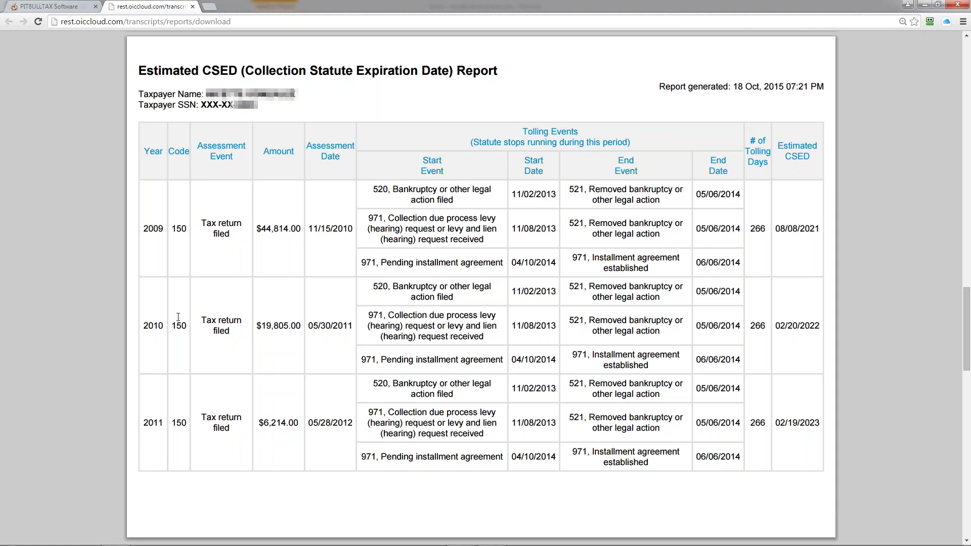
{"action": "left_click_drag", "start_coordinate": [967, 325], "coordinate": [967, 379]}
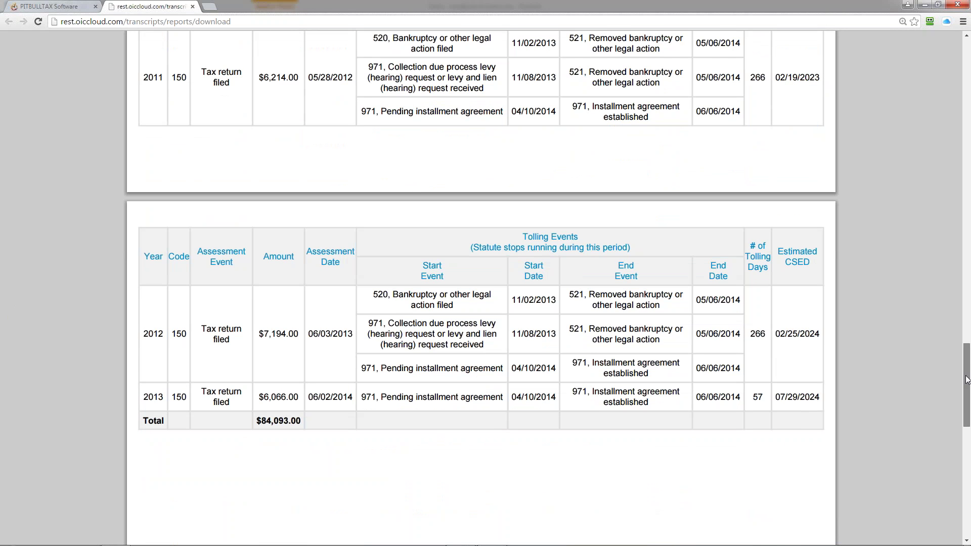
Step: Examine the rest of the Estimated CSED section and the First Time Penalty Abatement Eligibility Report, and close the transcript report
{"action": "left_click_drag", "start_coordinate": [966, 380], "coordinate": [966, 380]}
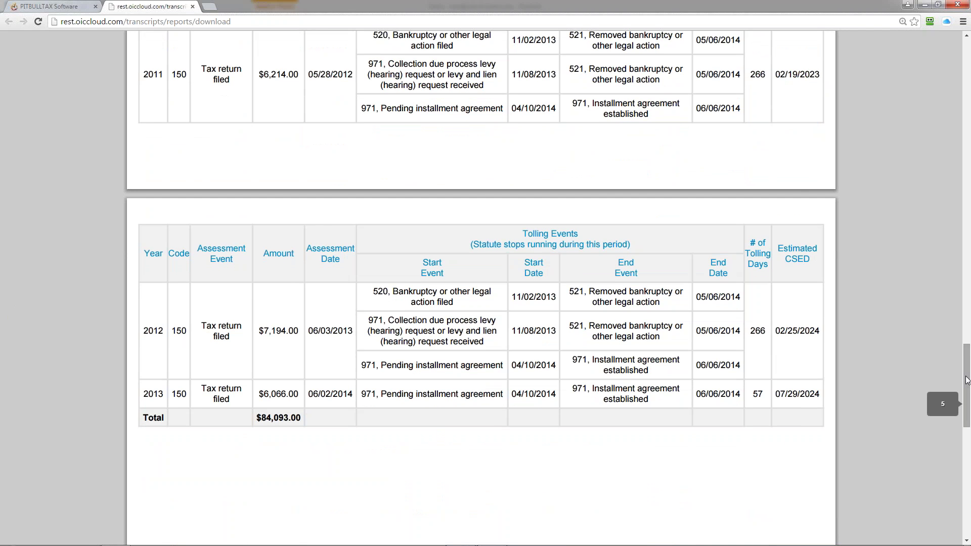
{"action": "left_click", "coordinate": [967, 380]}
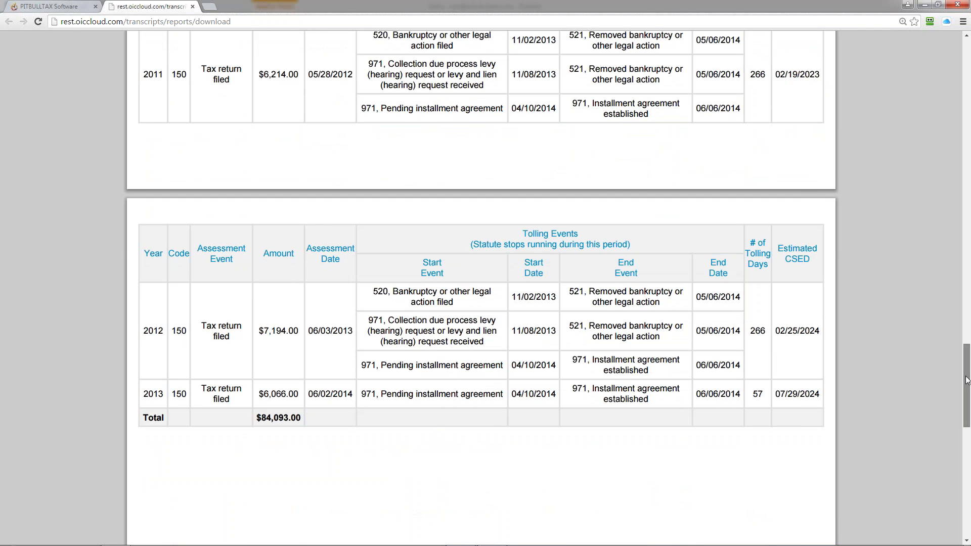
{"action": "left_click_drag", "start_coordinate": [967, 379], "coordinate": [966, 493]}
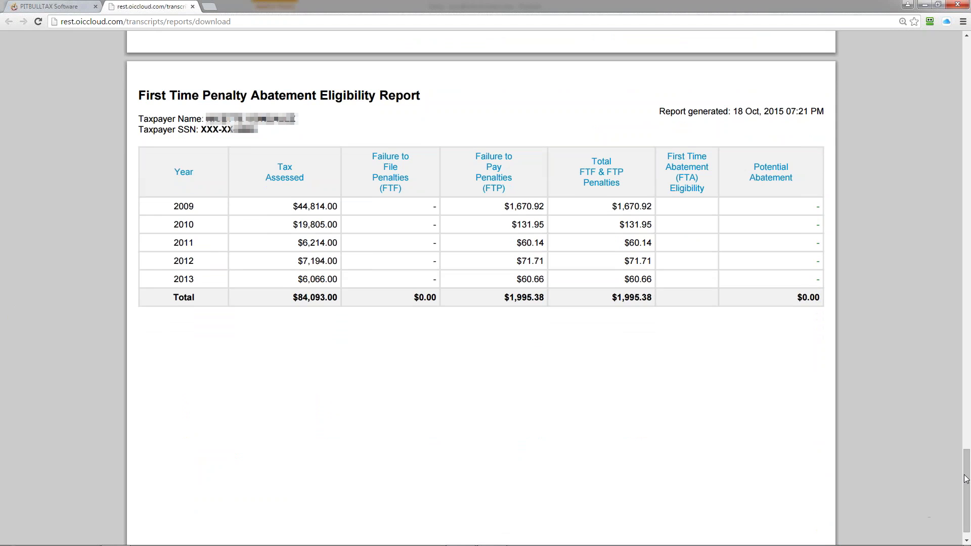
{"action": "left_click_drag", "start_coordinate": [967, 482], "coordinate": [967, 485]}
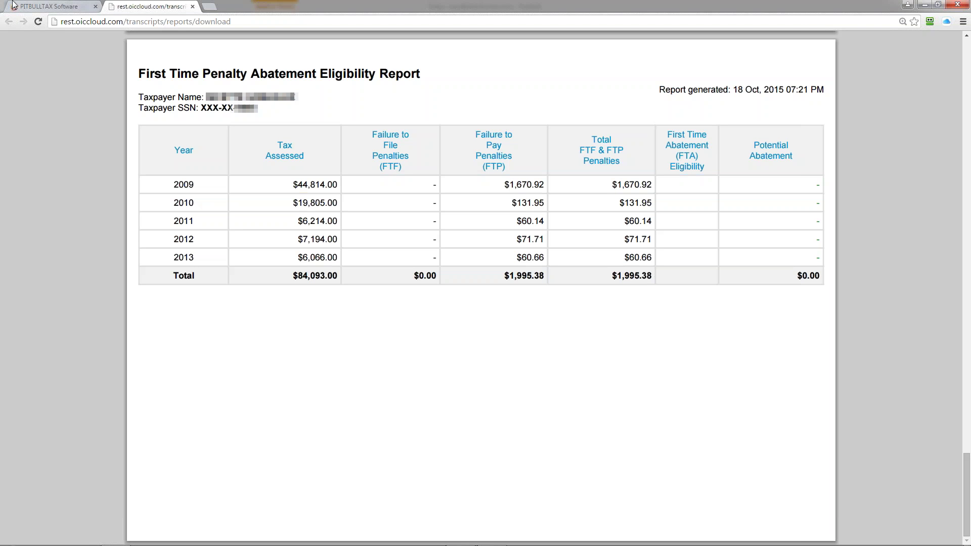
{"action": "left_click", "coordinate": [192, 7]}
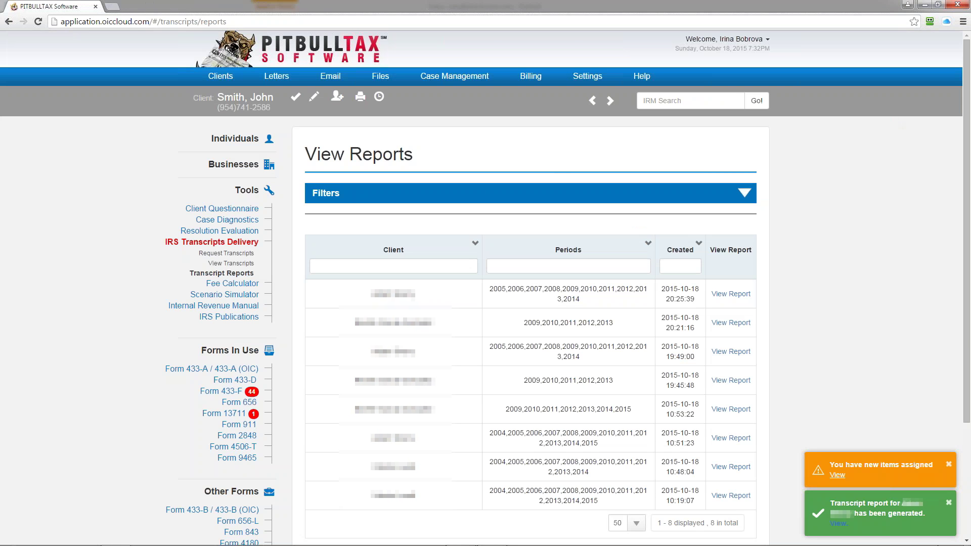
Step: Dismiss the report-generated notification, open the newest transcript report for periods 2005 to 2014, and enlarge it for reading
{"action": "left_click", "coordinate": [838, 524]}
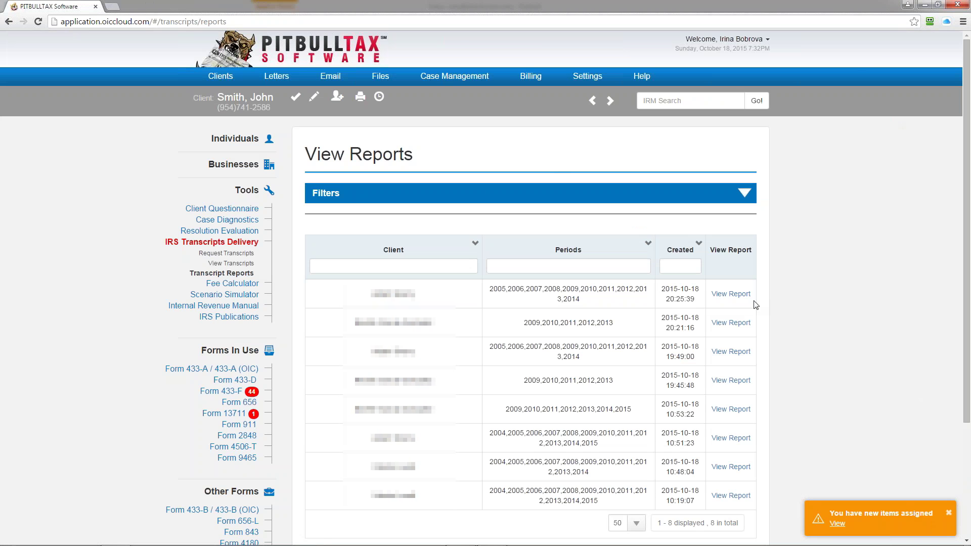
{"action": "left_click", "coordinate": [733, 295]}
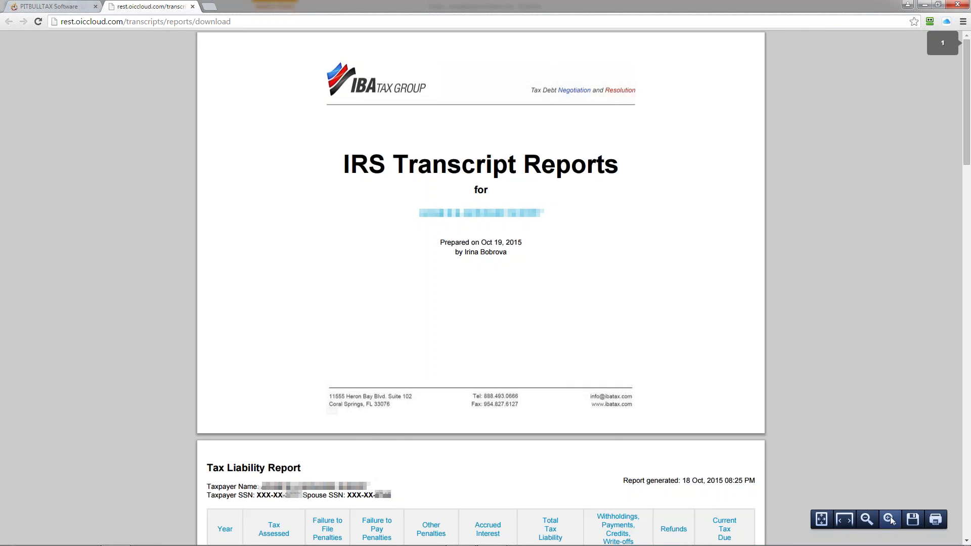
{"action": "left_click", "coordinate": [889, 519]}
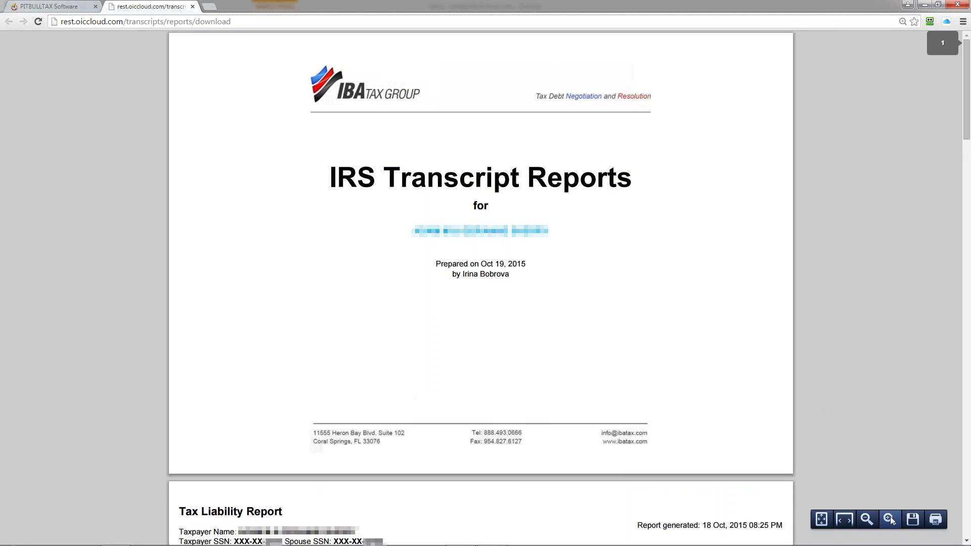
{"action": "left_click", "coordinate": [890, 519]}
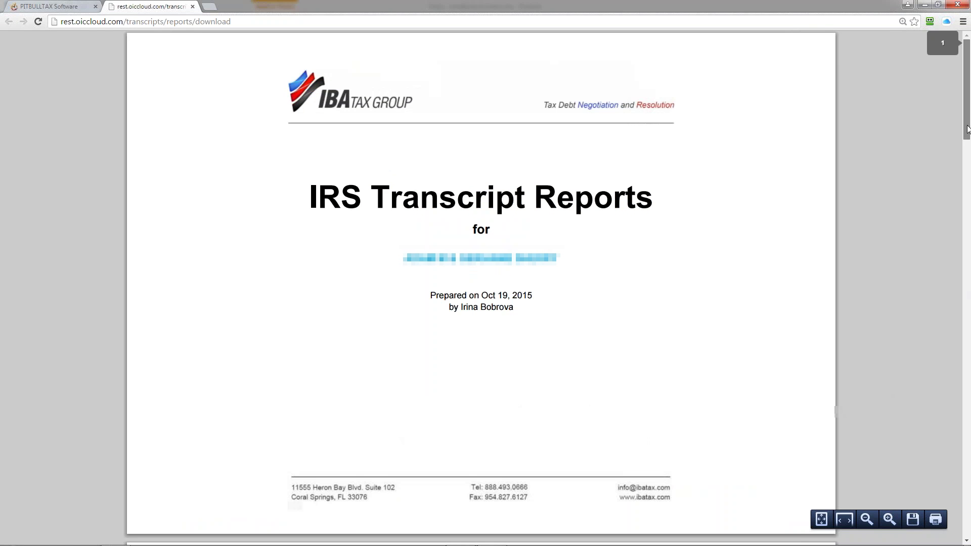
Step: Examine the Tax Liability, Compliance, Estimated CSED and First Time Penalty Abatement sections of the 2005–2014 report and close it
{"action": "left_click_drag", "start_coordinate": [965, 129], "coordinate": [967, 230]}
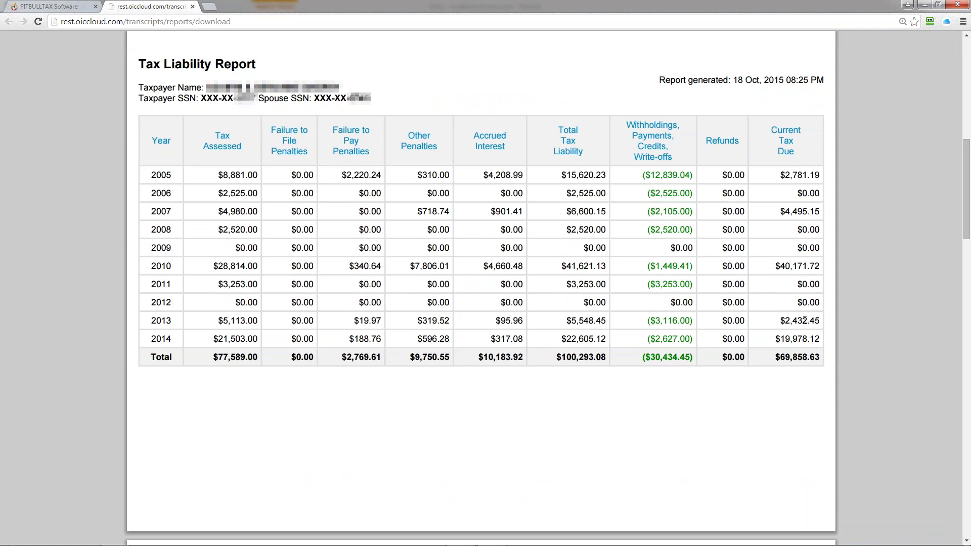
{"action": "scroll", "coordinate": [959, 277], "scroll_direction": "down", "scroll_amount": 5}
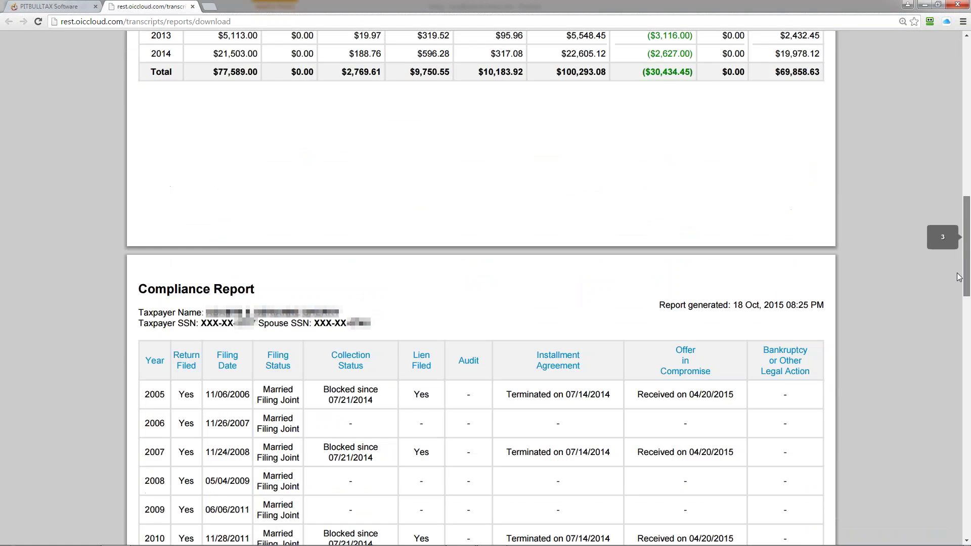
{"action": "scroll", "coordinate": [958, 277], "scroll_direction": "down", "scroll_amount": 4}
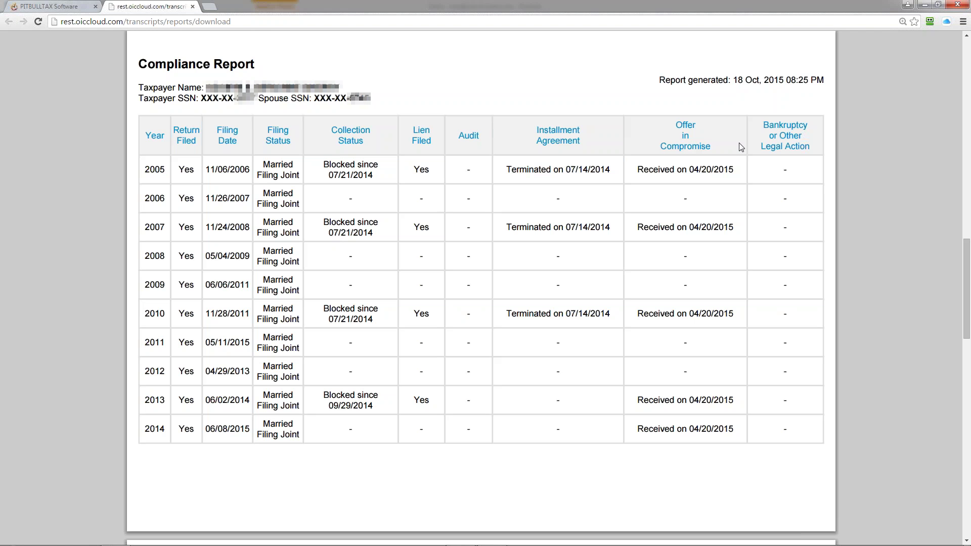
{"action": "left_click_drag", "start_coordinate": [965, 278], "coordinate": [966, 365]}
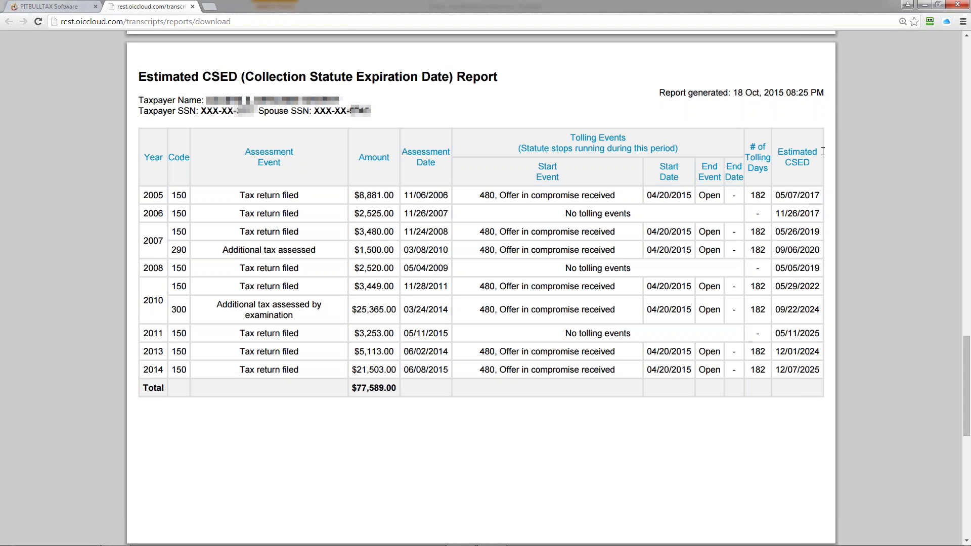
{"action": "left_click_drag", "start_coordinate": [963, 357], "coordinate": [955, 456]}
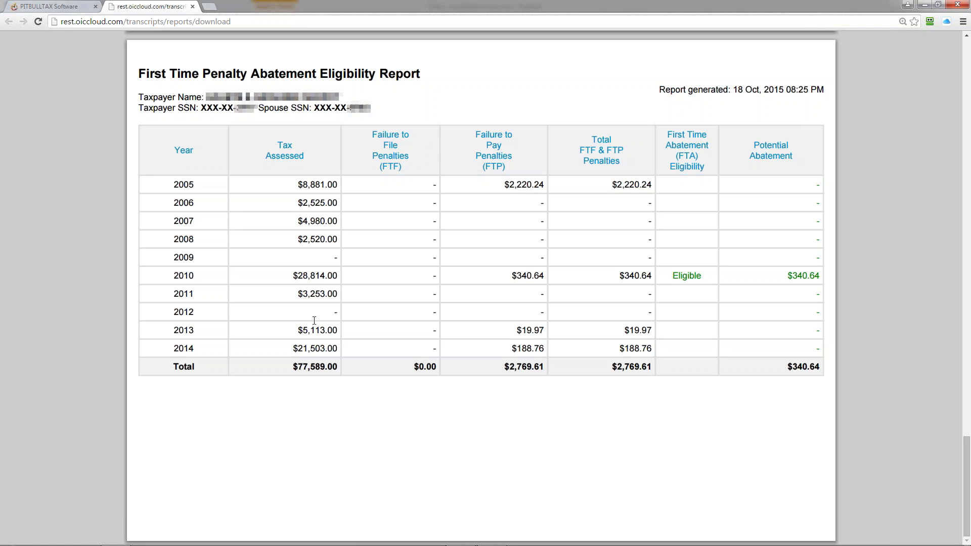
{"action": "left_click", "coordinate": [192, 7]}
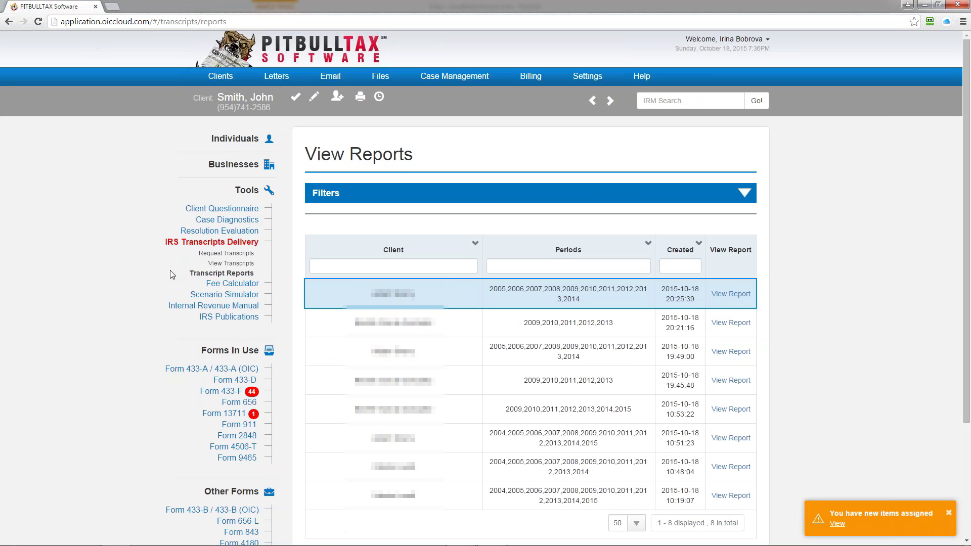
Step: Show the list of retrieved transcripts, view the 2014 Wage and Income transcript, and close it
{"action": "left_click", "coordinate": [225, 264]}
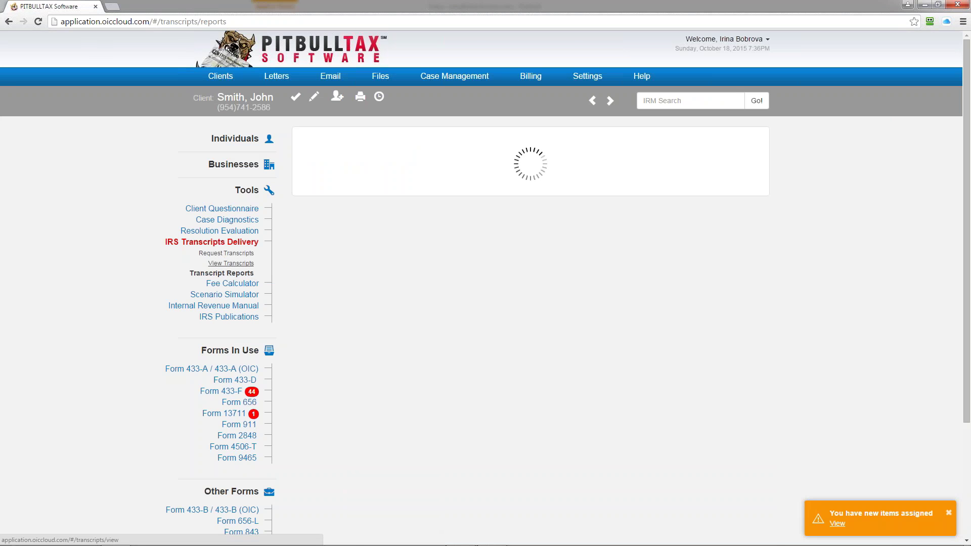
{"action": "left_click", "coordinate": [231, 263]}
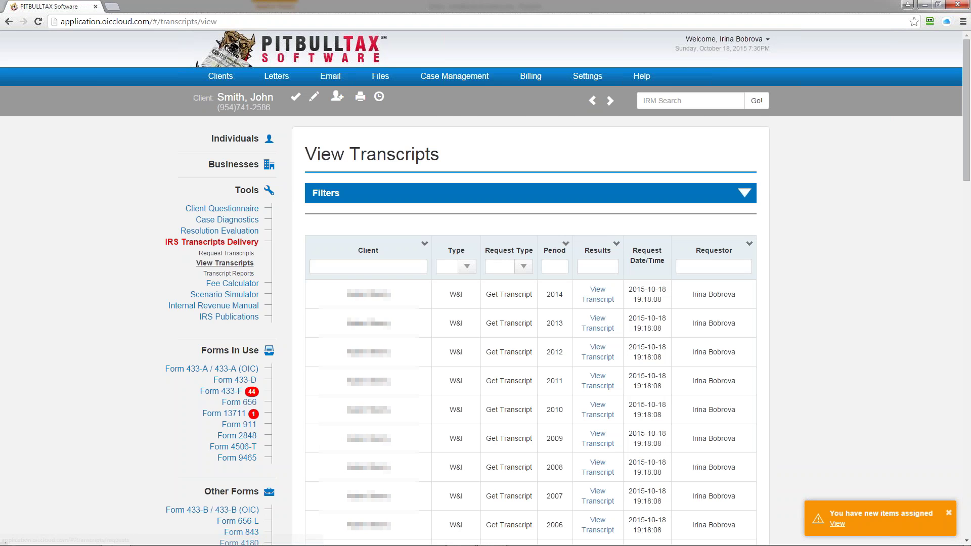
{"action": "left_click", "coordinate": [598, 299]}
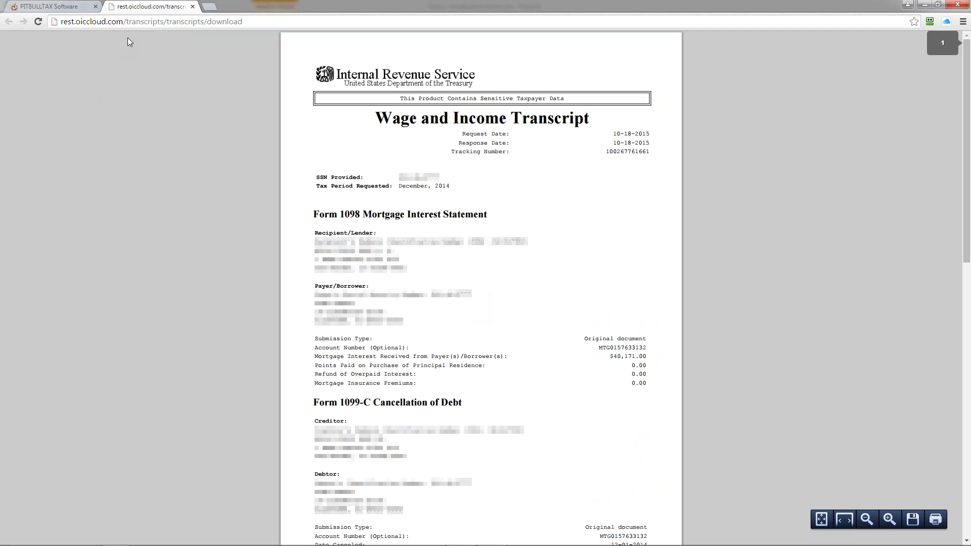
{"action": "left_click", "coordinate": [192, 6]}
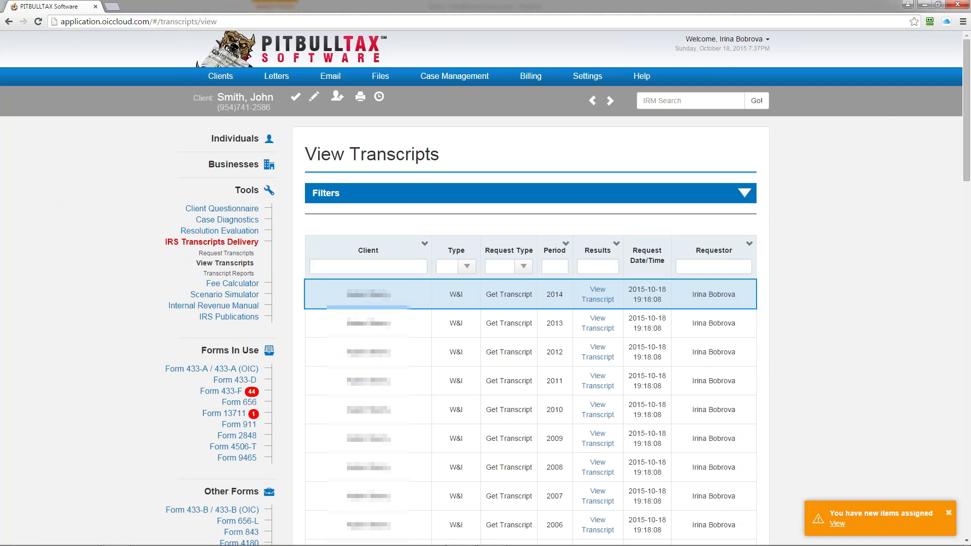
Step: Filter the transcripts by the first letters of a client's name, and clear the filter to list all clients
{"action": "left_click", "coordinate": [365, 264]}
{"action": "type", "text": "nic"}
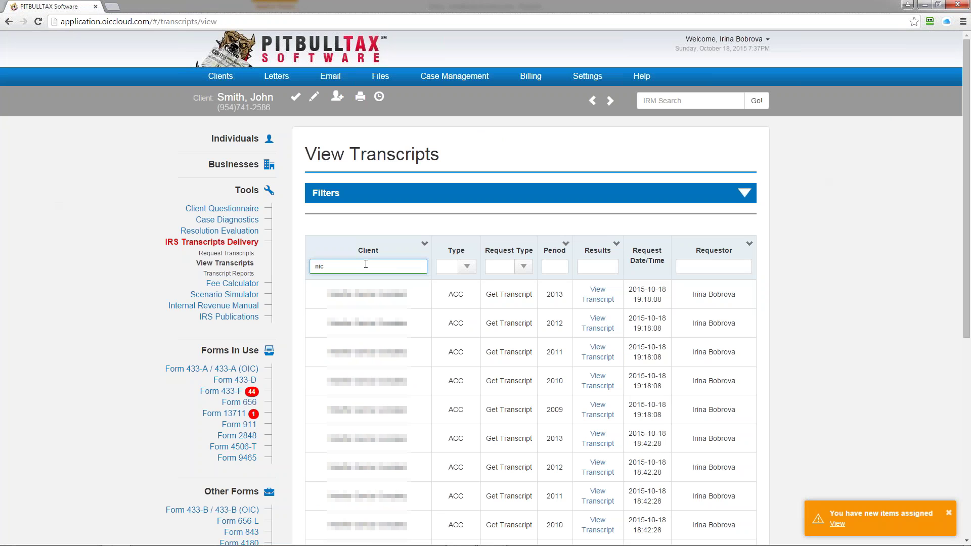
{"action": "key", "text": "BackSpace"}
{"action": "key", "text": "BackSpace"}
{"action": "key", "text": "BackSpace"}
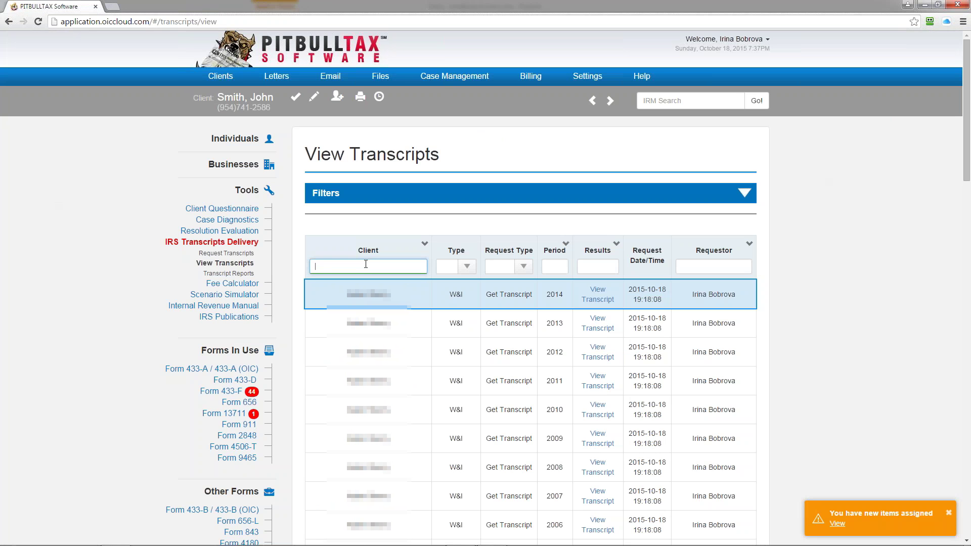
{"action": "left_click", "coordinate": [365, 264]}
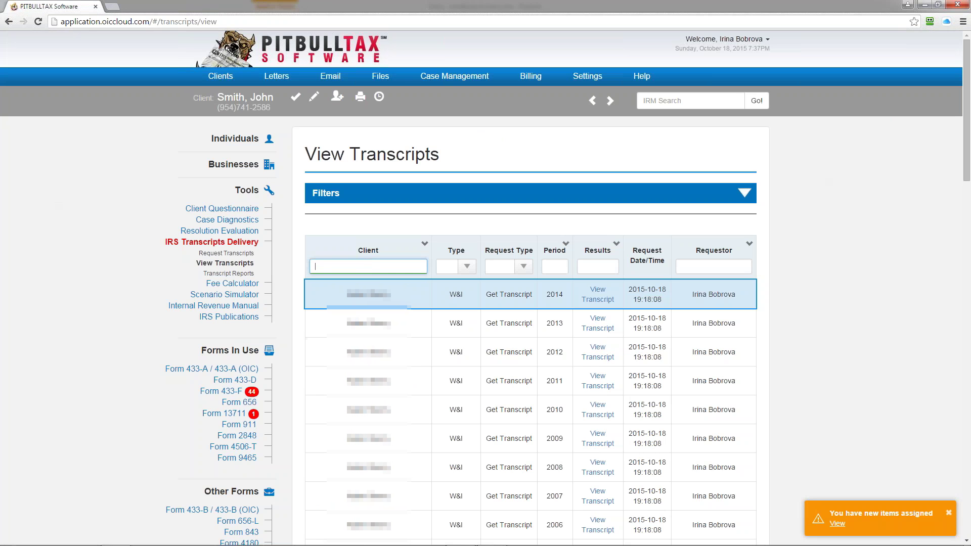